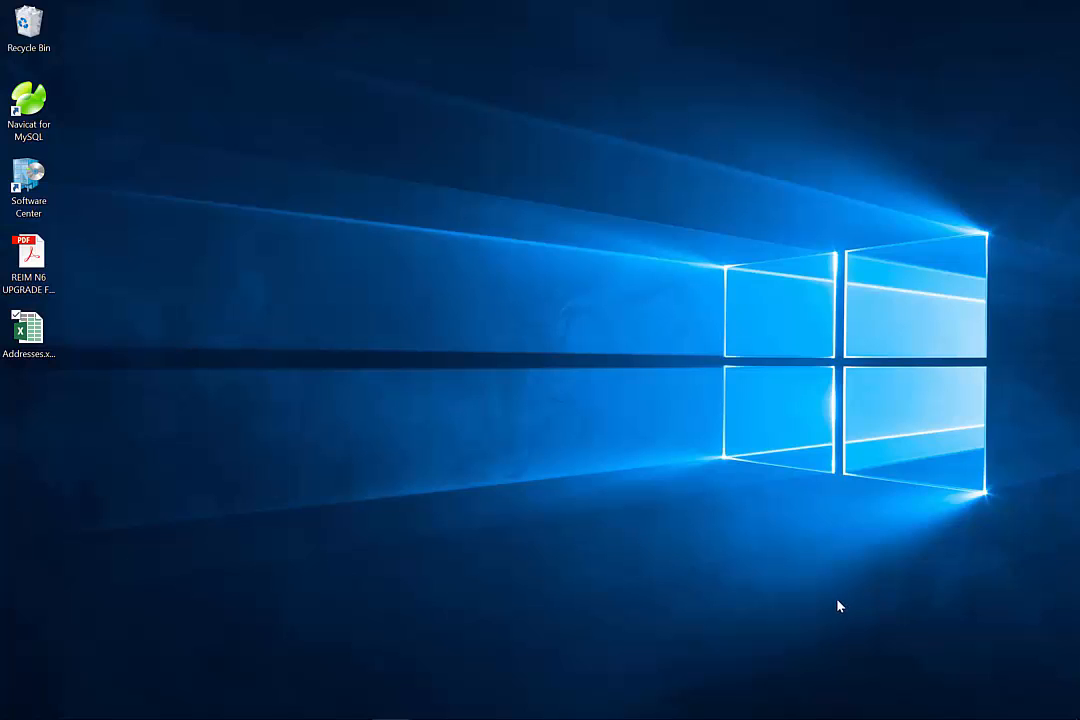
Open the Addresses.xlsx workbook from the desktop and maximize its window to view the address list.
double_click(41, 344)
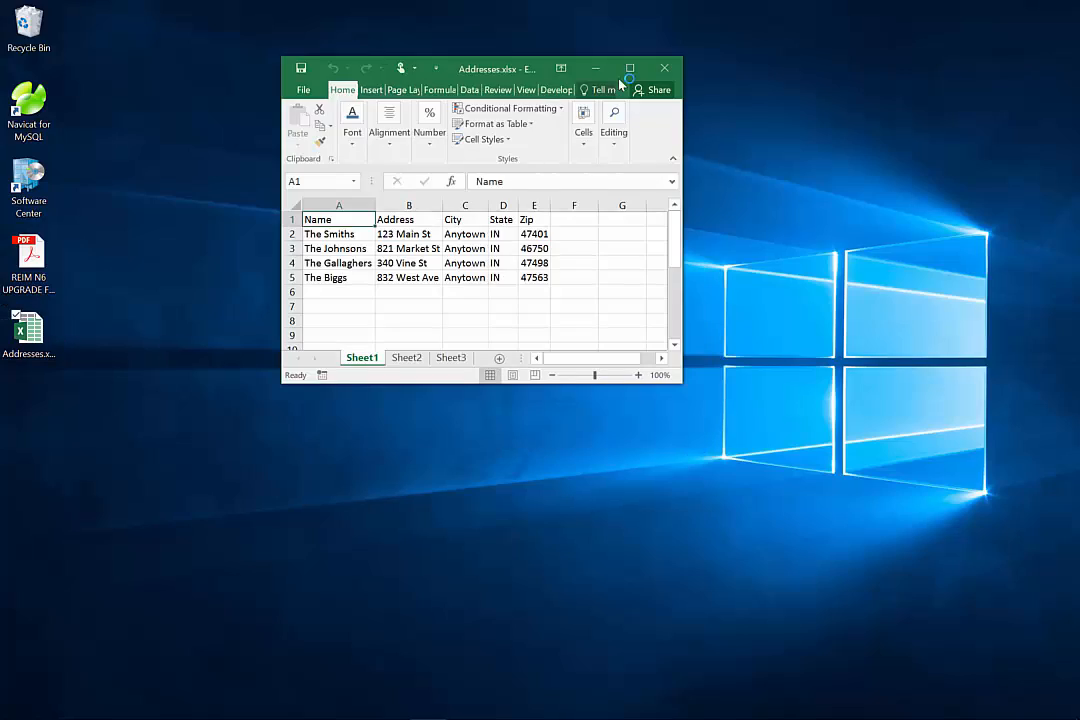
left_click(628, 70)
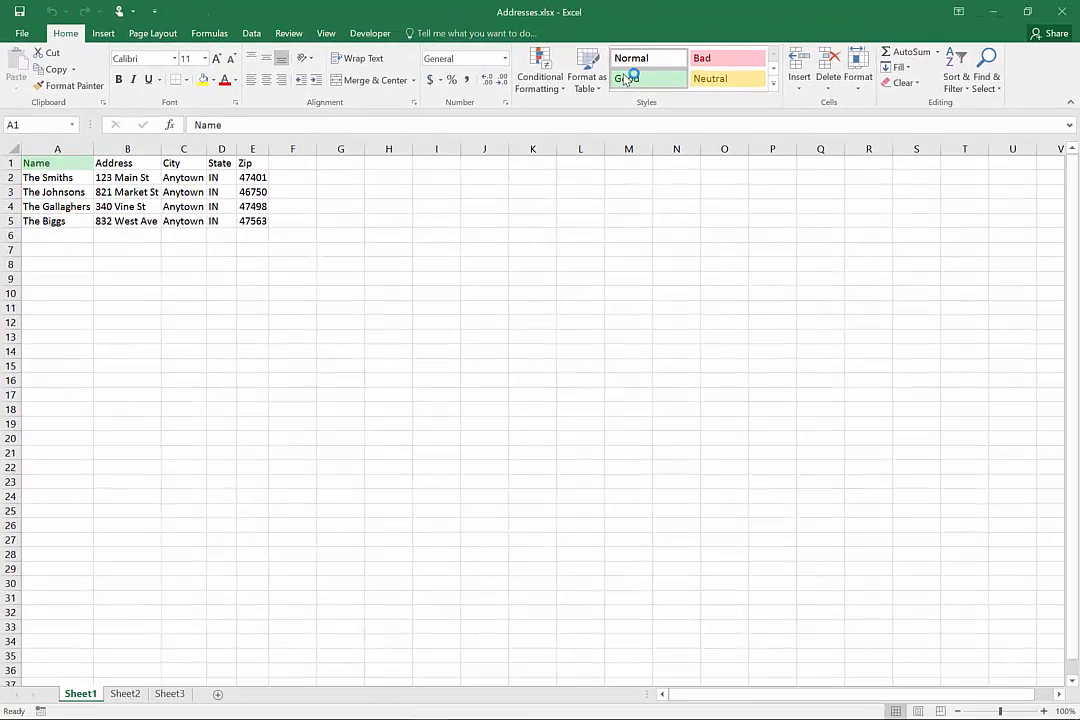
Switch to Word and create a new blank document.
key("super")
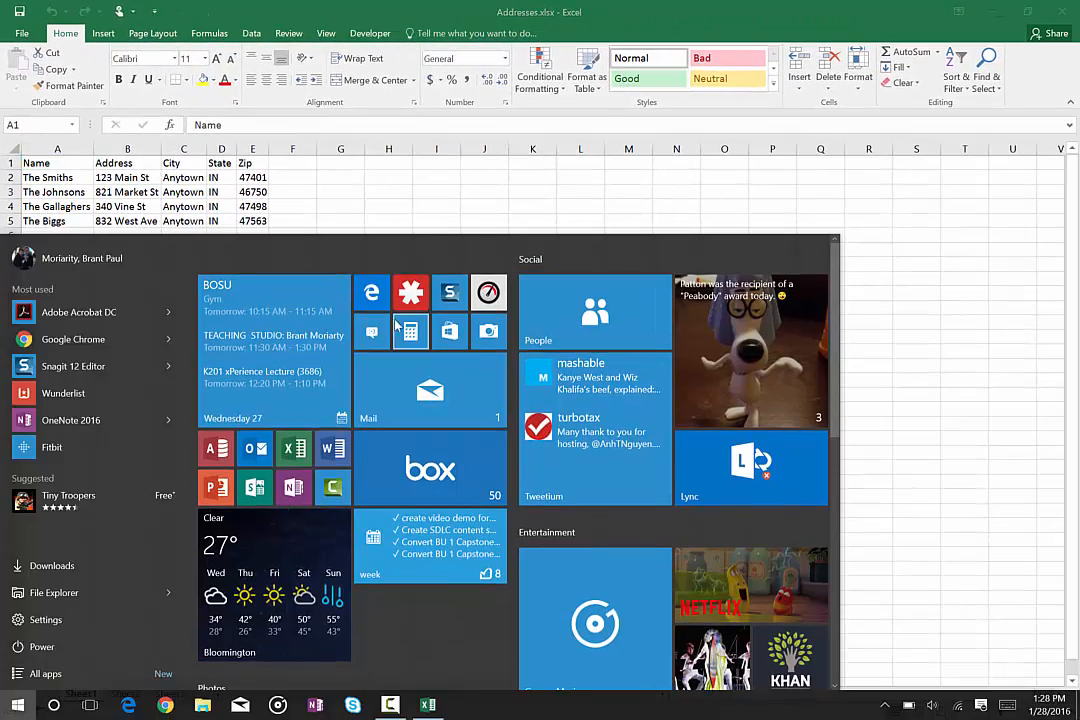
left_click(333, 452)
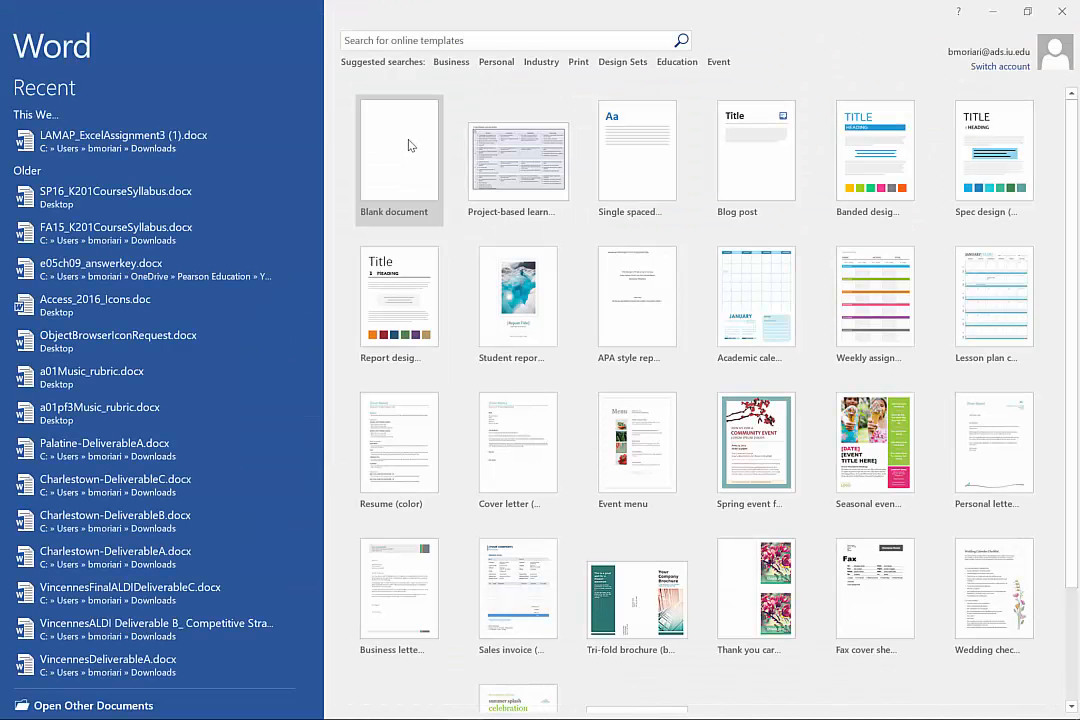
left_click(408, 145)
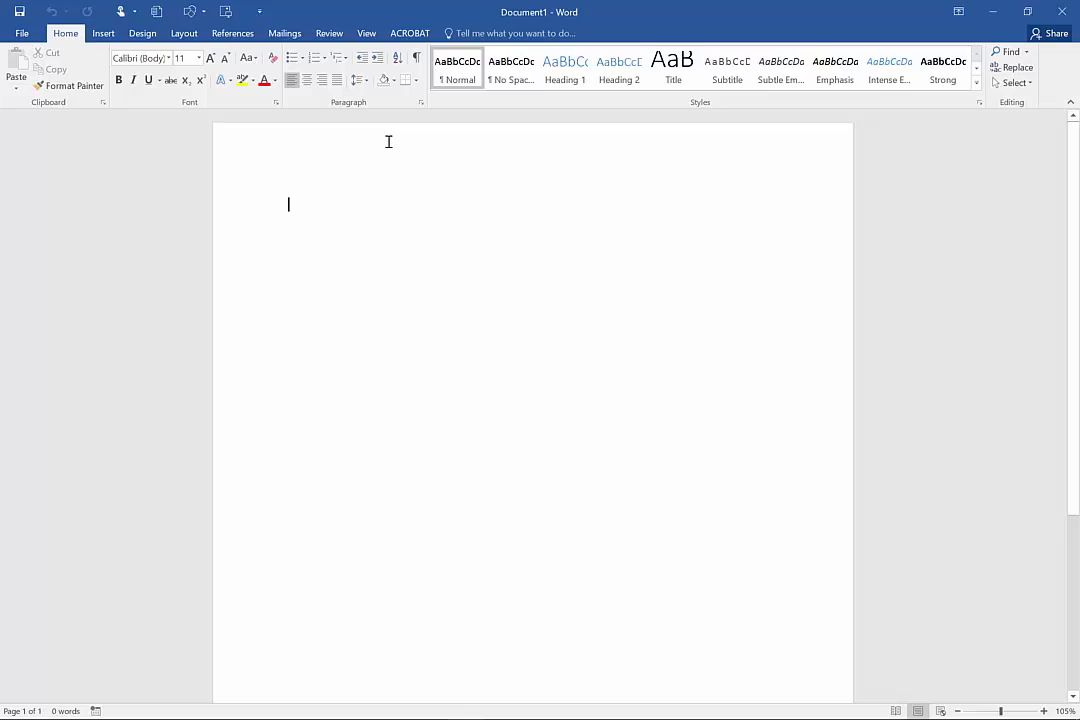
Start a labels mail merge using the Avery US Letter 5160 Easy Peel Address Labels.
left_click(295, 34)
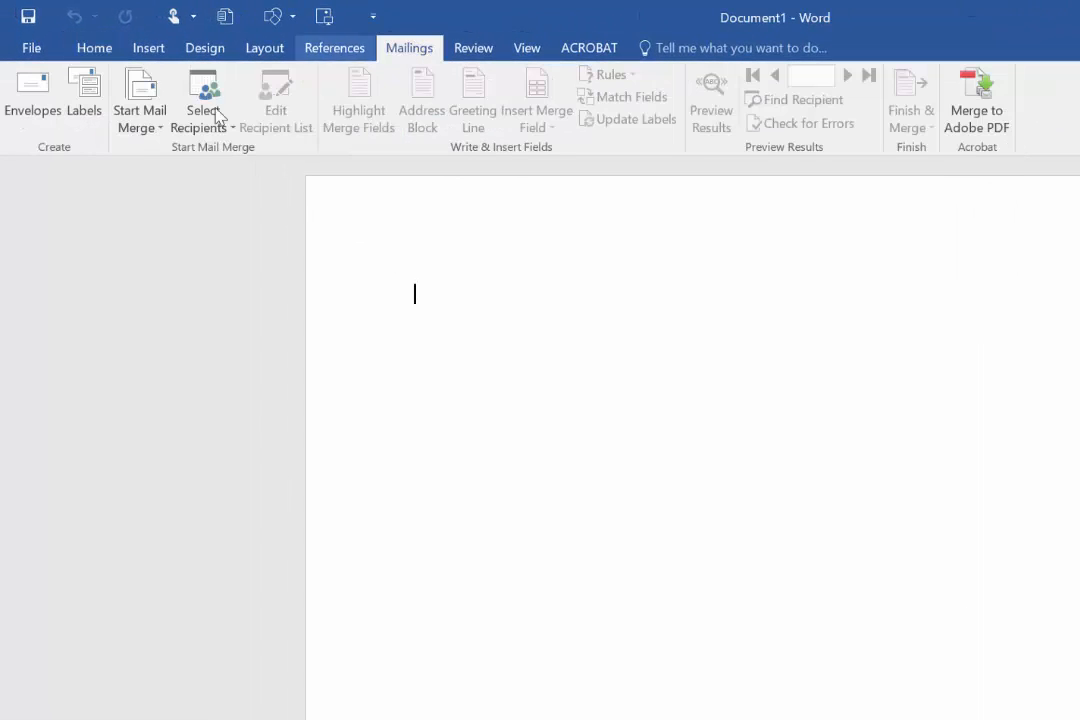
left_click(158, 122)
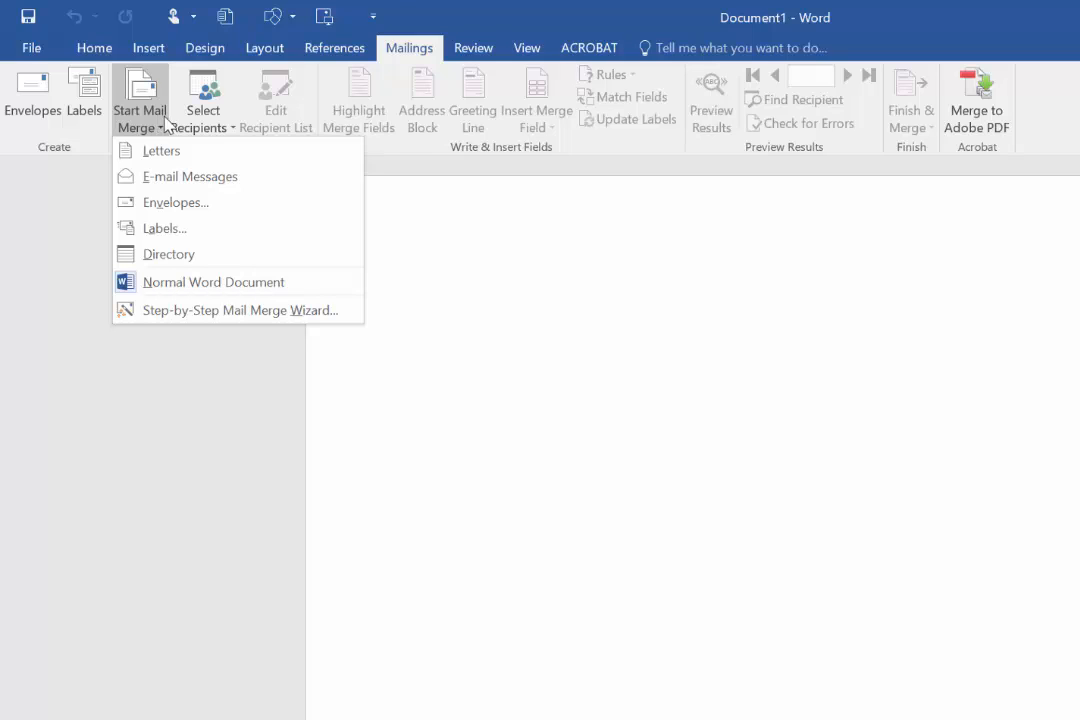
left_click(157, 229)
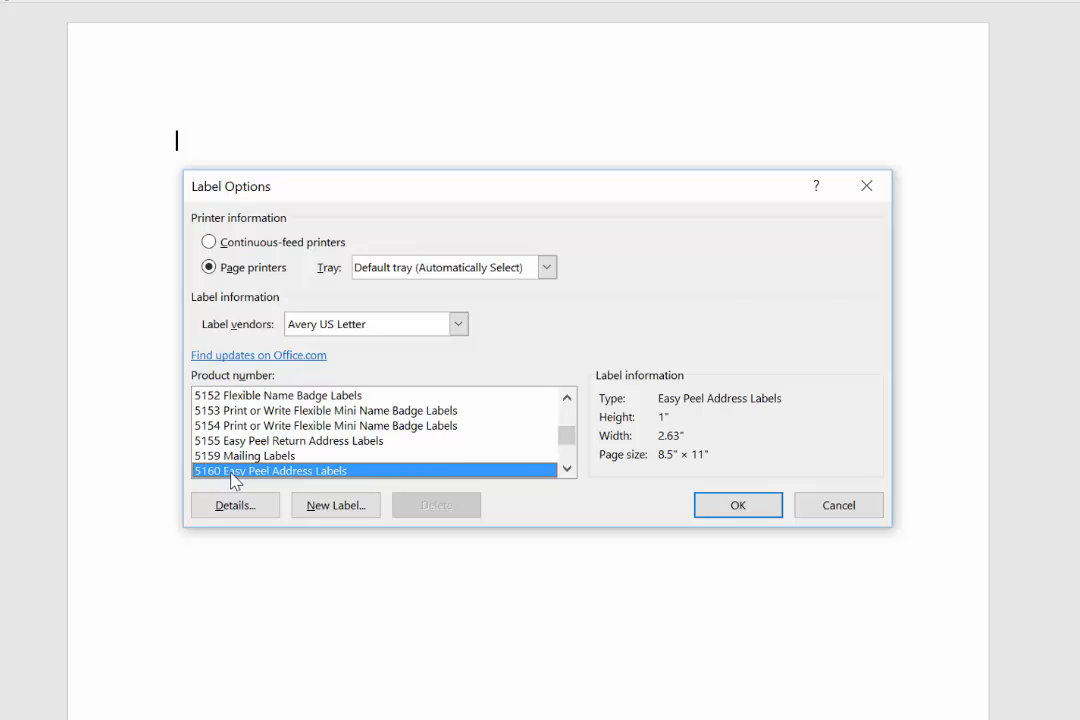
left_click(748, 512)
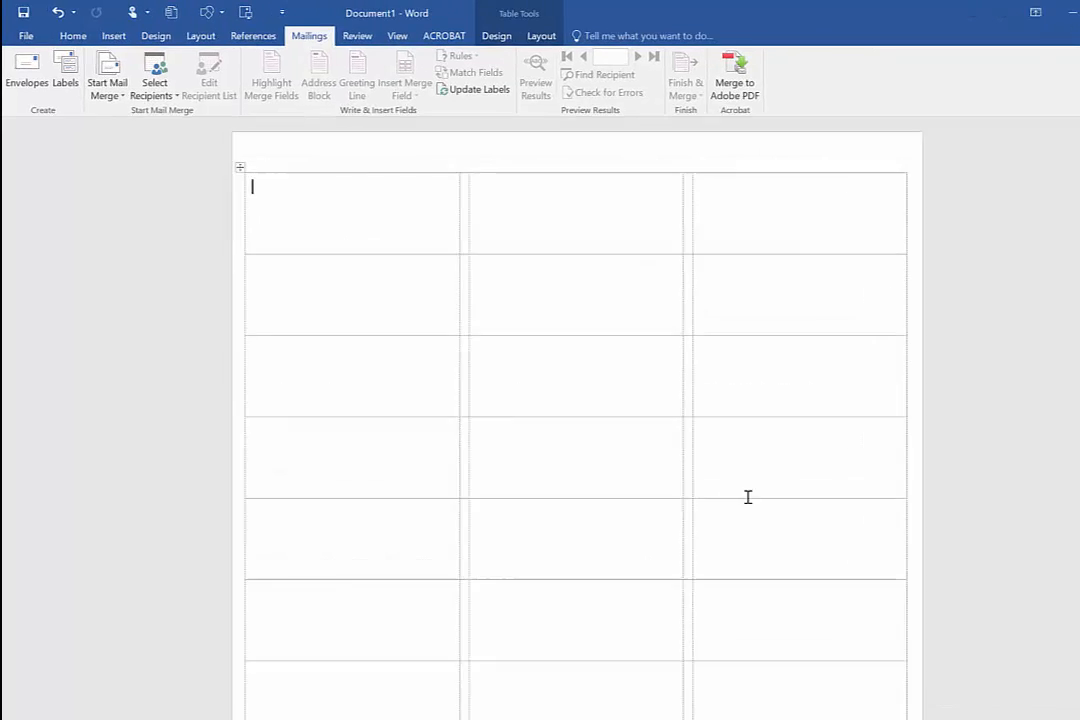
Use Sheet1$ of the existing Addresses.xlsx file on the Desktop as the recipient list, with the first row as column headers.
left_click(160, 87)
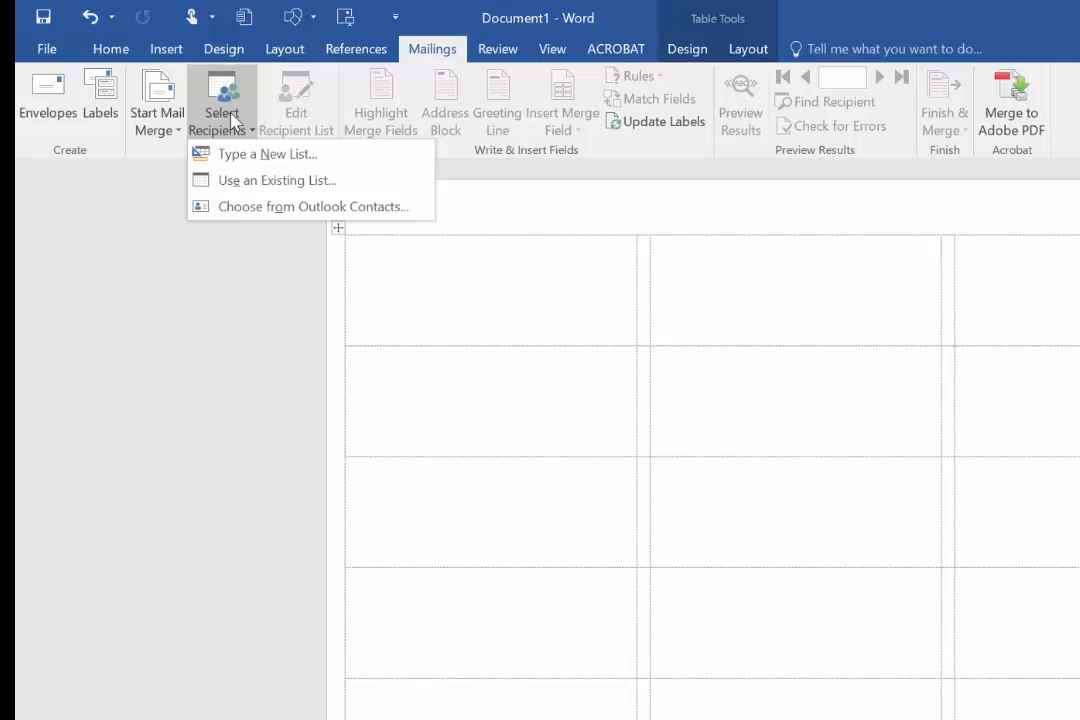
left_click(252, 181)
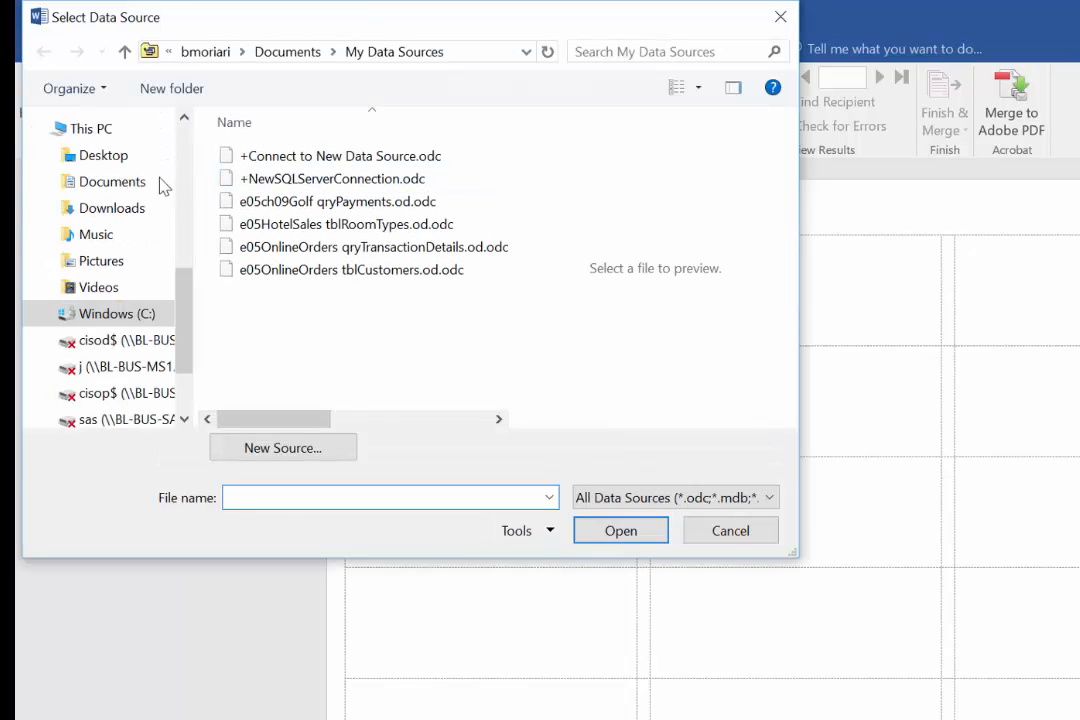
left_click(128, 166)
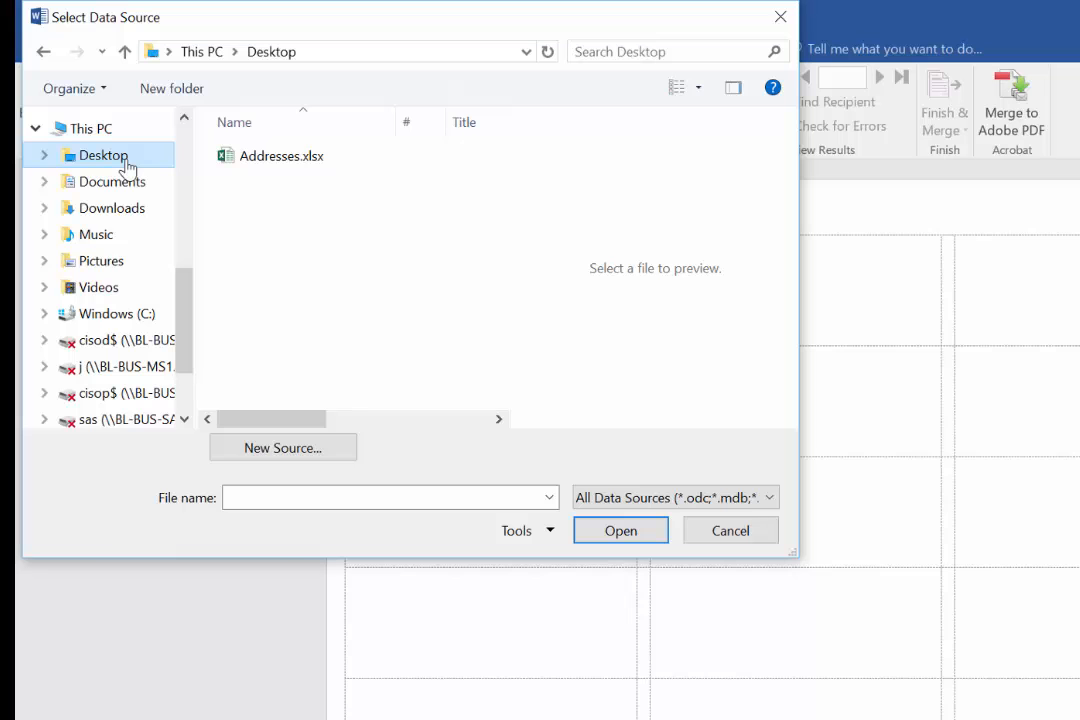
double_click(253, 160)
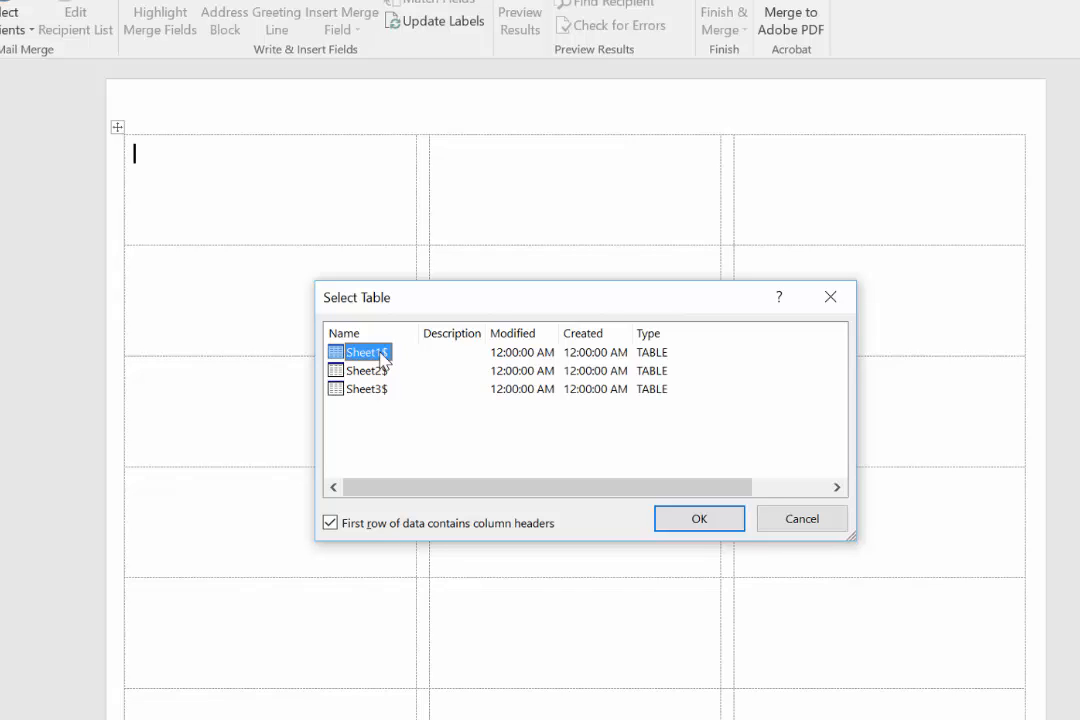
left_click(713, 527)
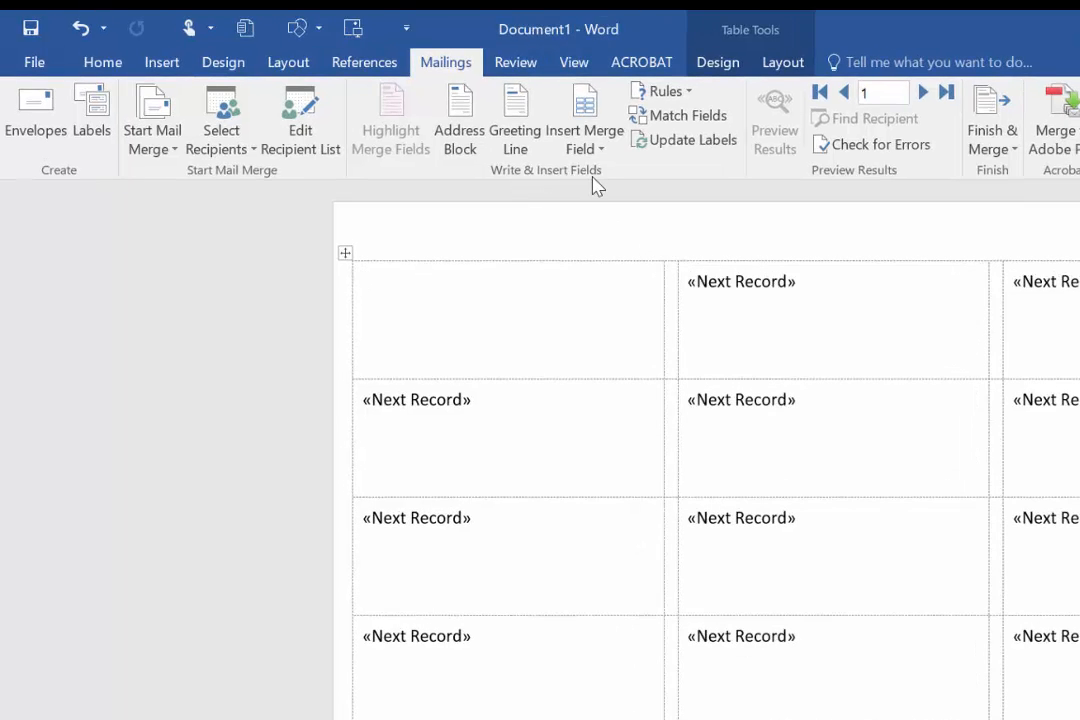
Insert the Name and Address merge fields on separate lines in the first label, leaving the cursor on a third line.
left_click(587, 148)
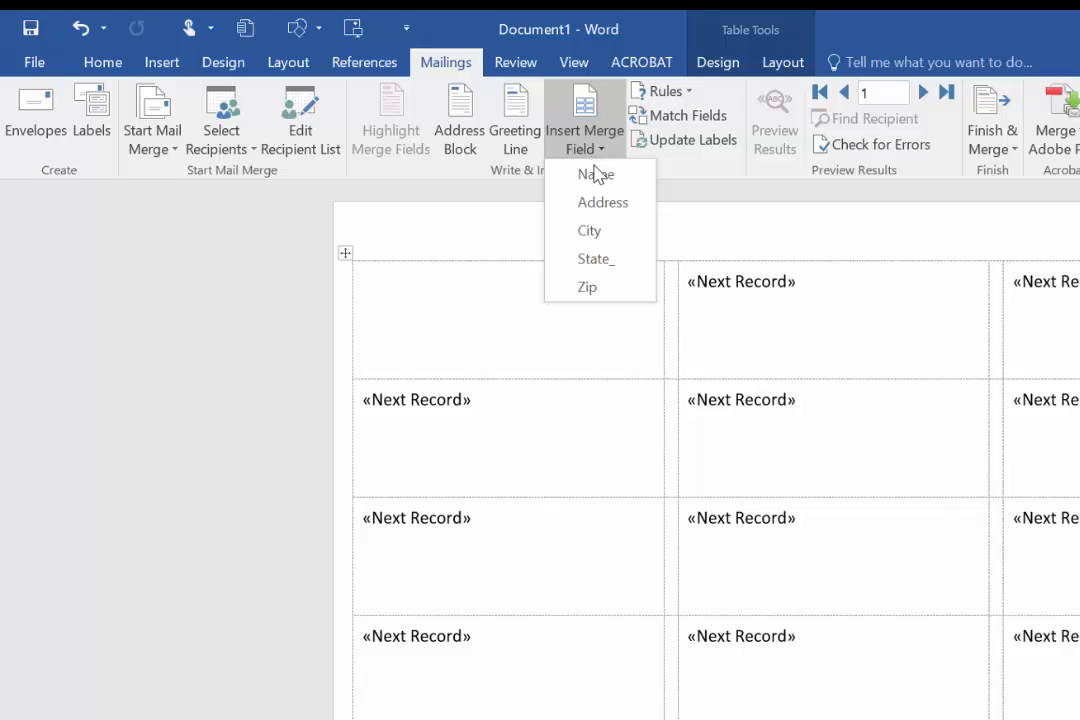
left_click(597, 175)
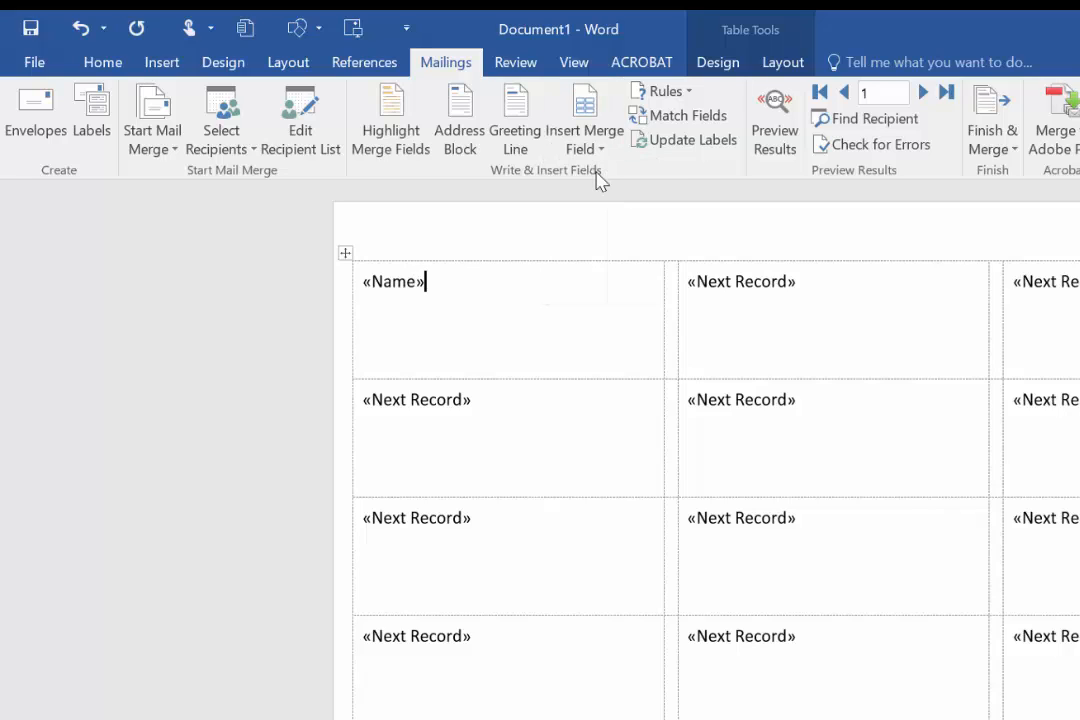
key("Return")
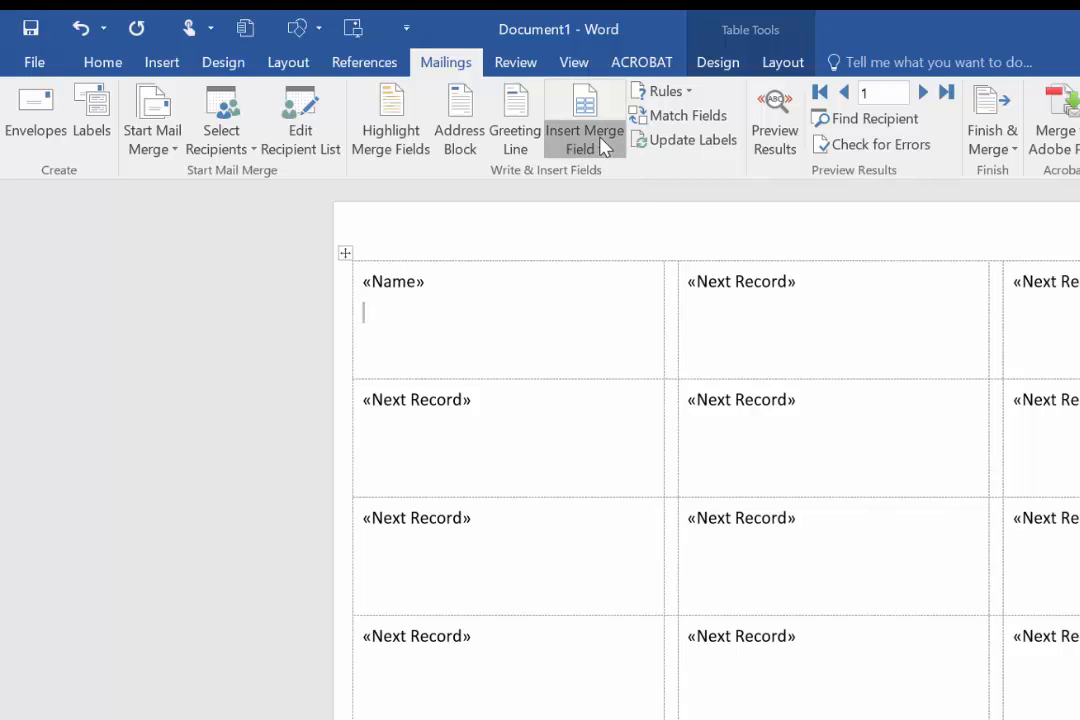
left_click(603, 145)
left_click(608, 202)
key("Return")
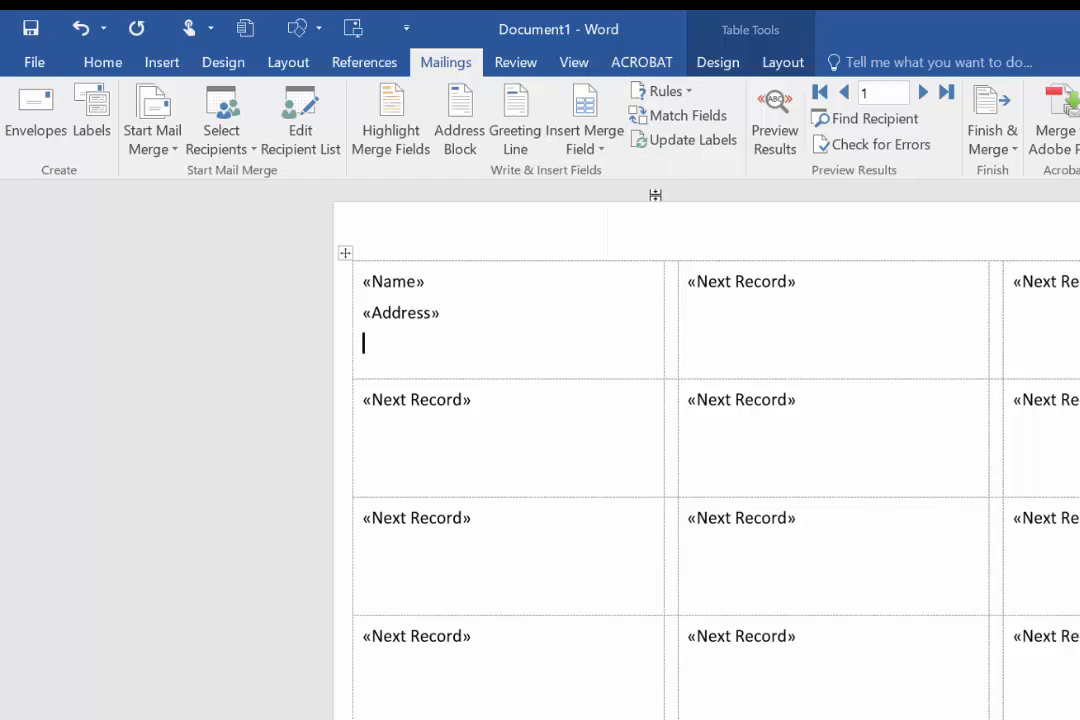
Add the City, State_ and Zip merge fields on the first label's third line, with a comma after City and spaces between fields.
left_click(590, 150)
left_click(610, 232)
type(",")
left_click(586, 150)
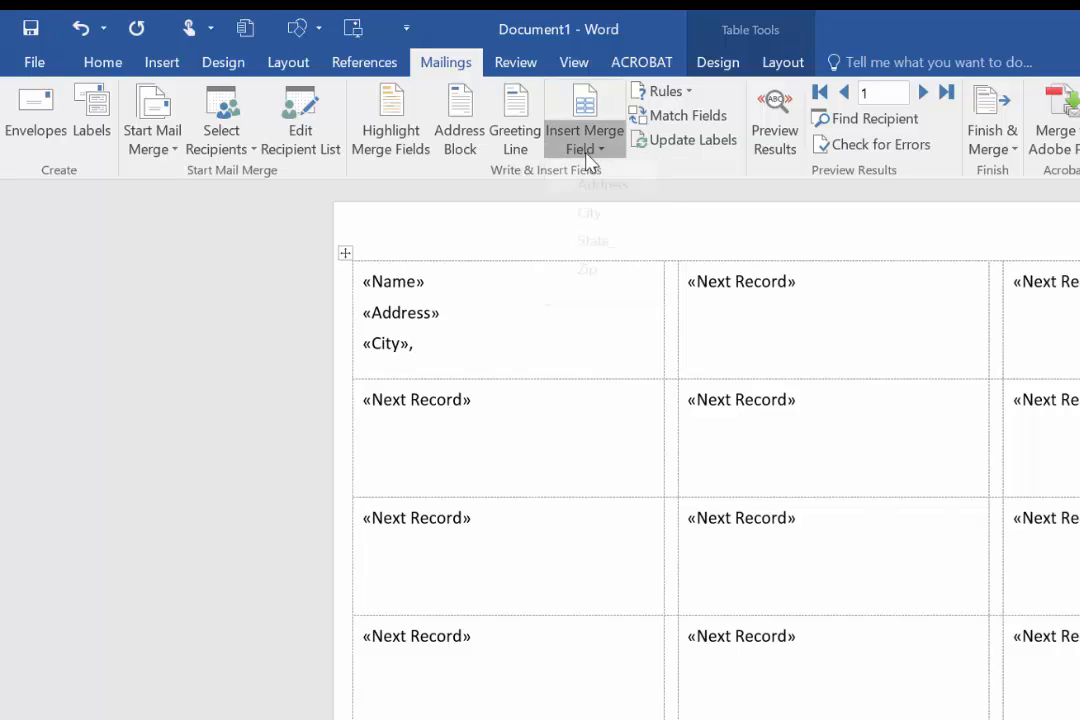
left_click(600, 262)
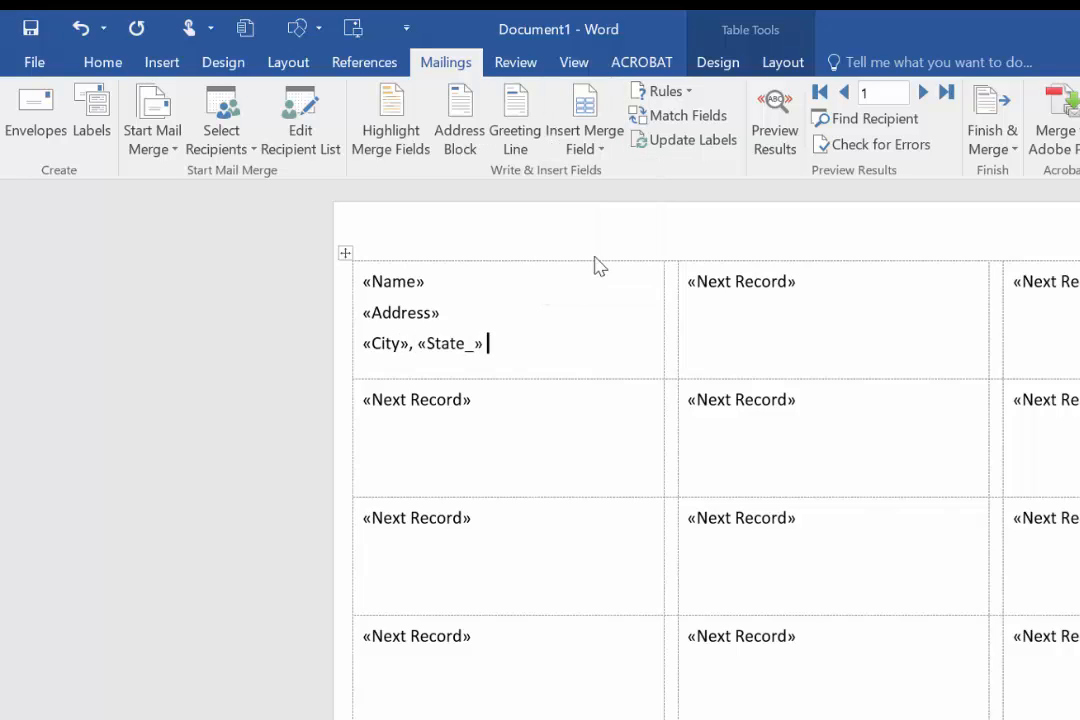
left_click(586, 150)
left_click(590, 300)
Center all three lines of merge fields in the first label.
left_click_drag(562, 345, 372, 283)
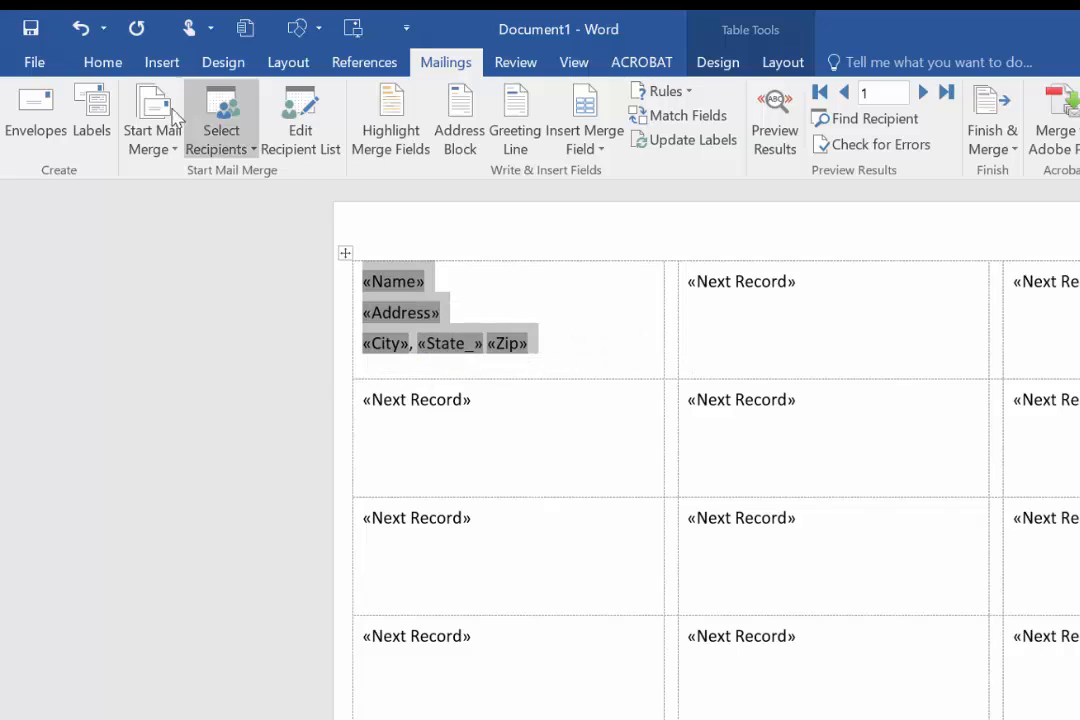
left_click(110, 62)
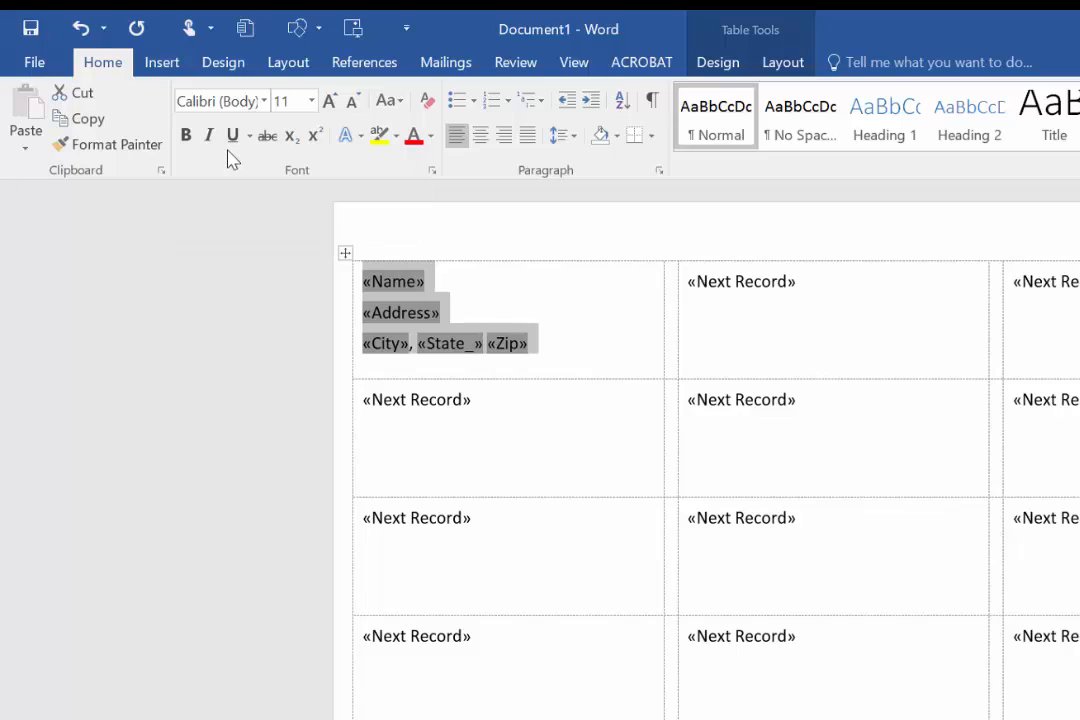
left_click(481, 136)
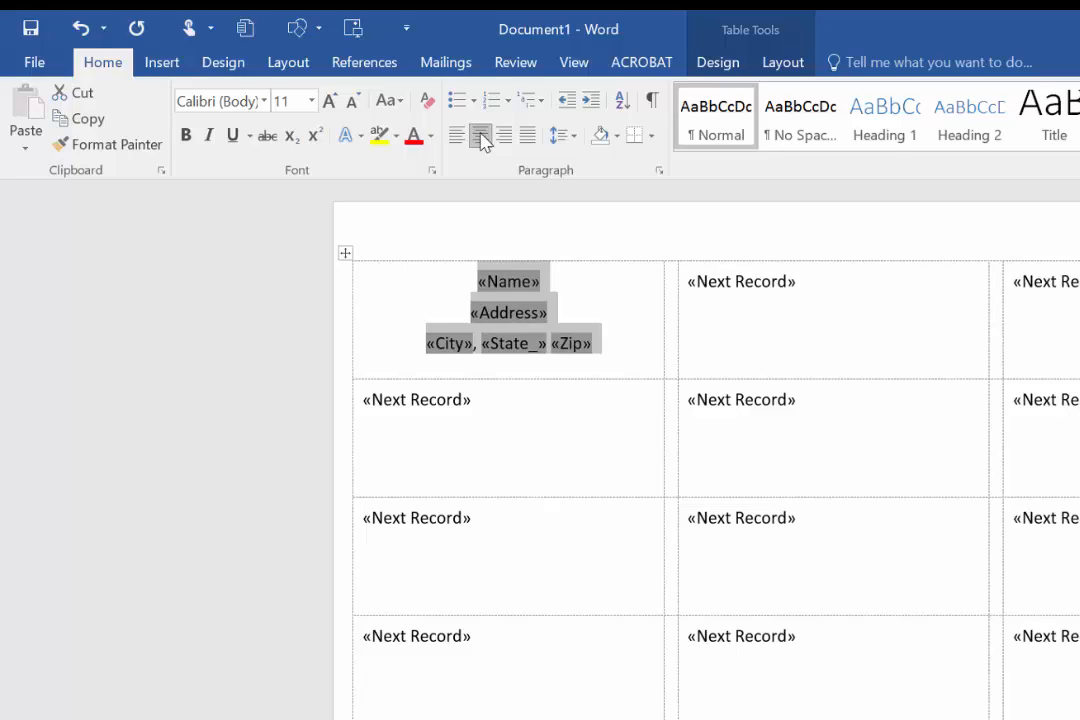
Update all labels with the first label's layout and preview the merged results.
left_click(448, 66)
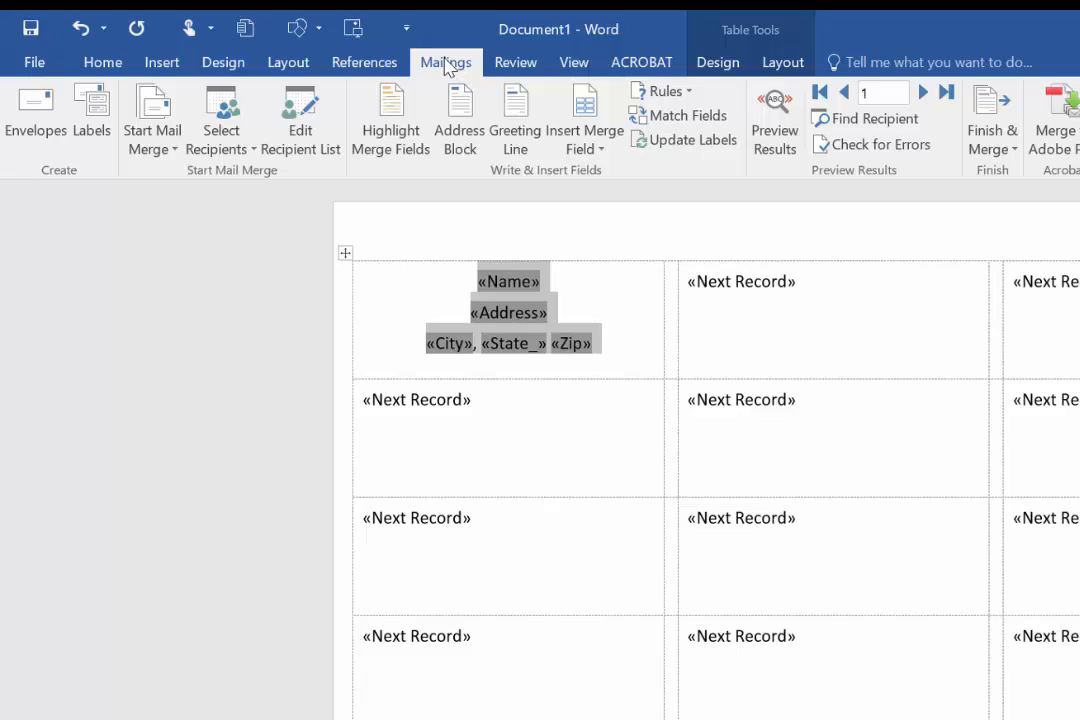
left_click(683, 150)
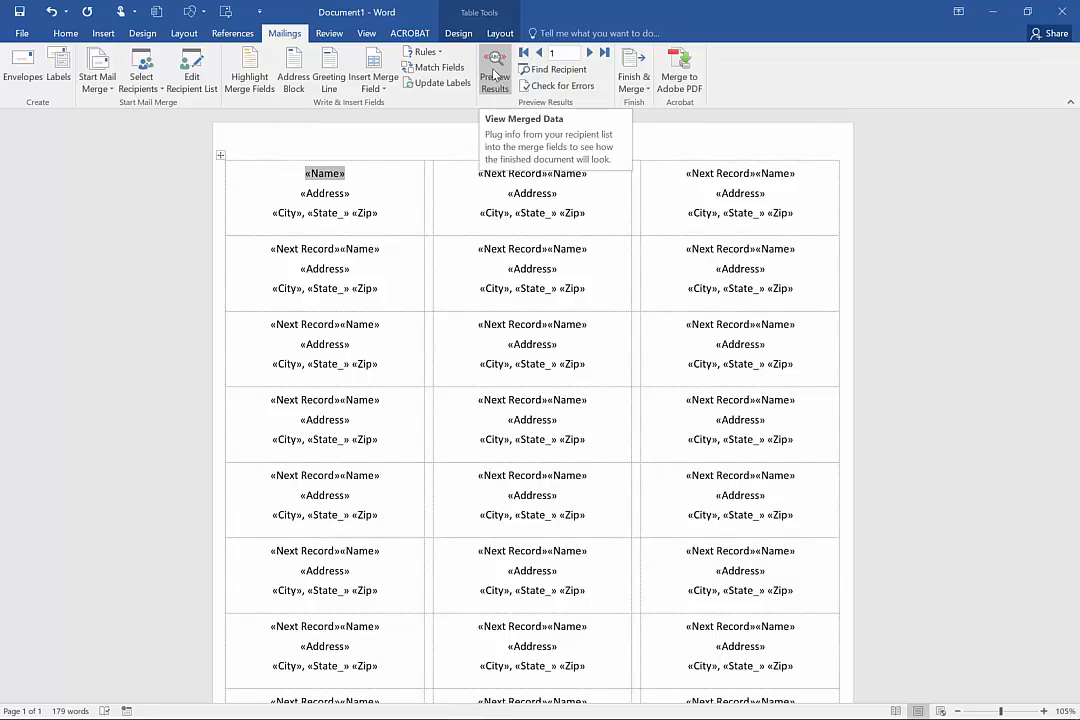
left_click(494, 75)
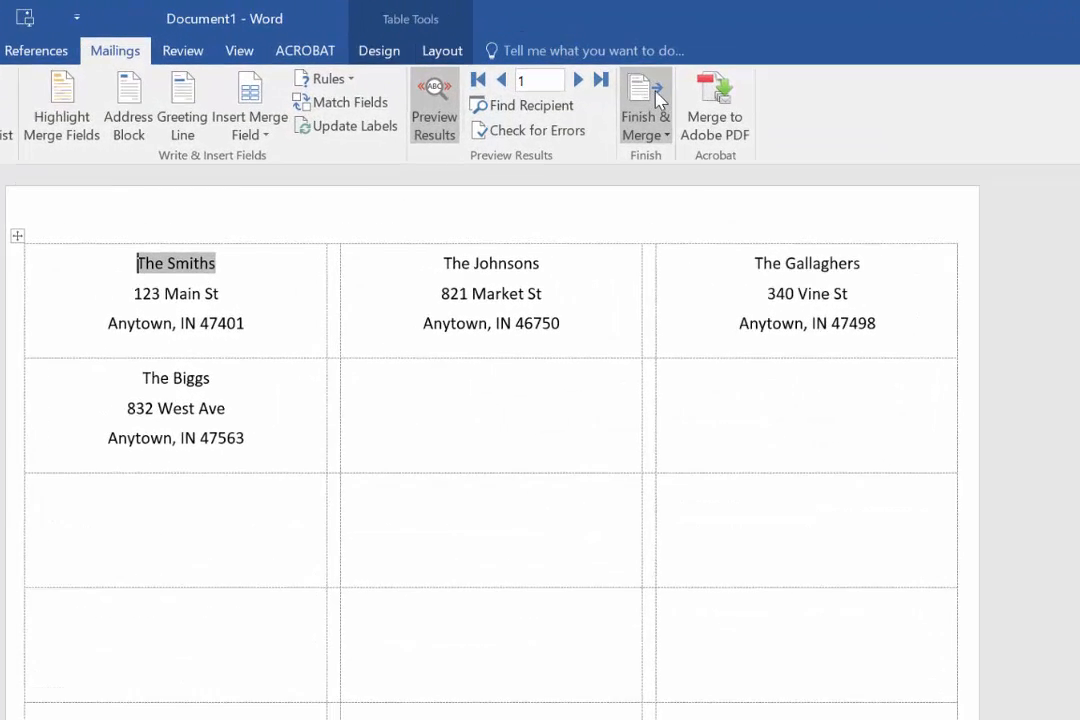
Finish the merge by creating an editable new document containing all records.
left_click(657, 97)
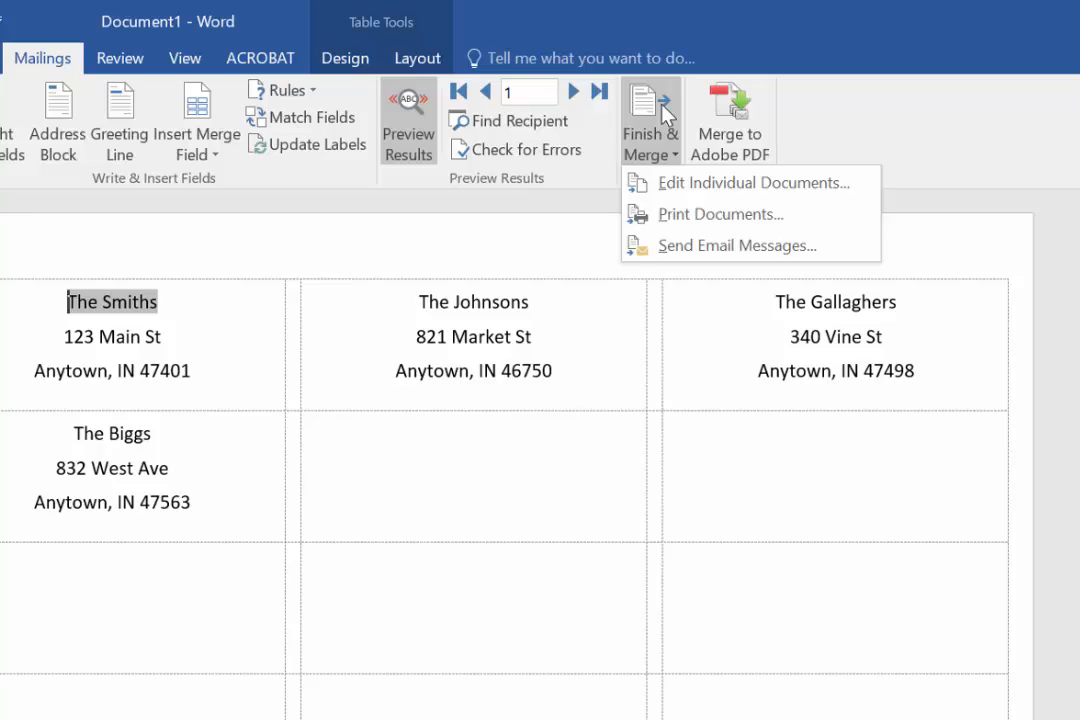
left_click(720, 198)
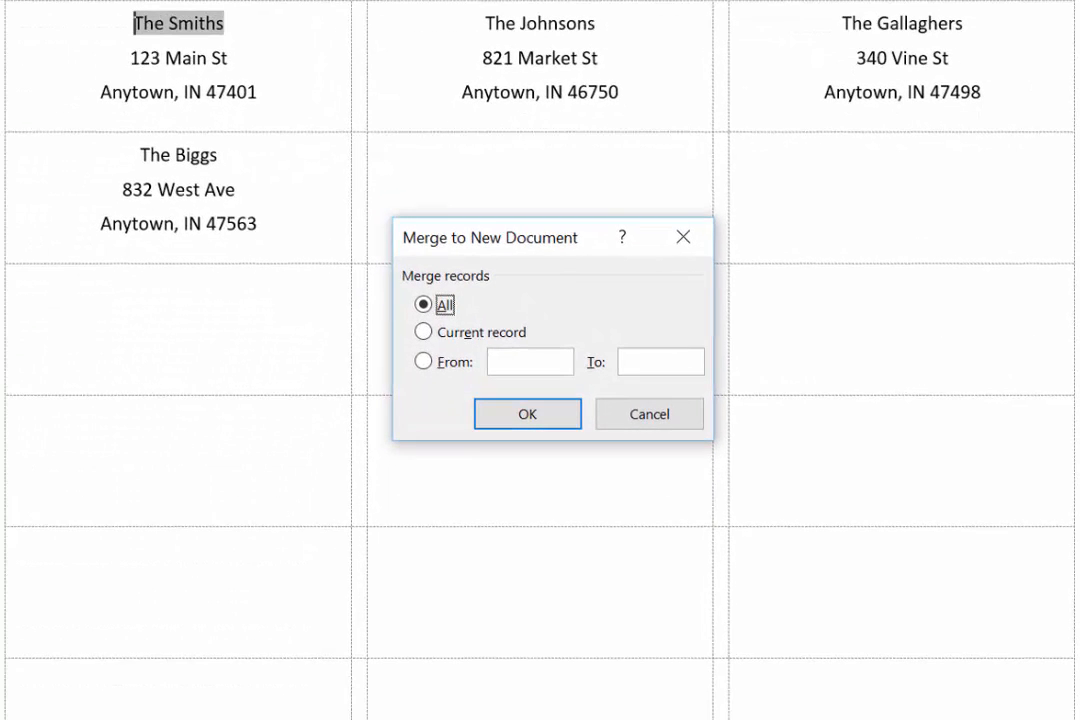
left_click(509, 422)
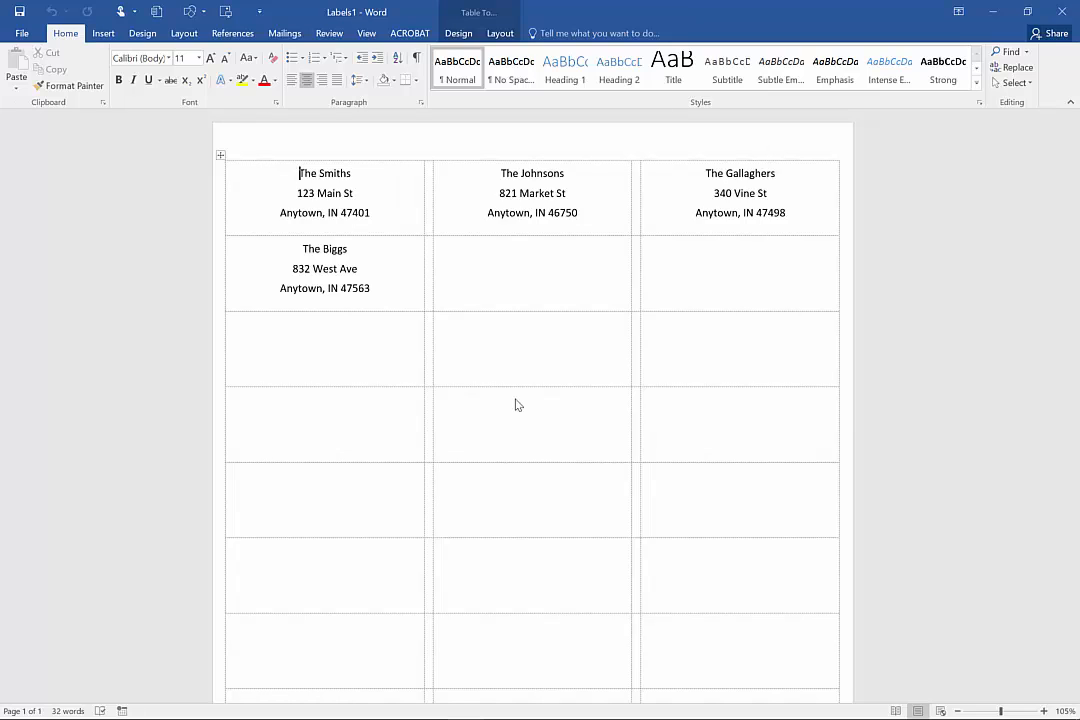
Save the merged label document to the Desktop as a Word document named Labels.
left_click(19, 11)
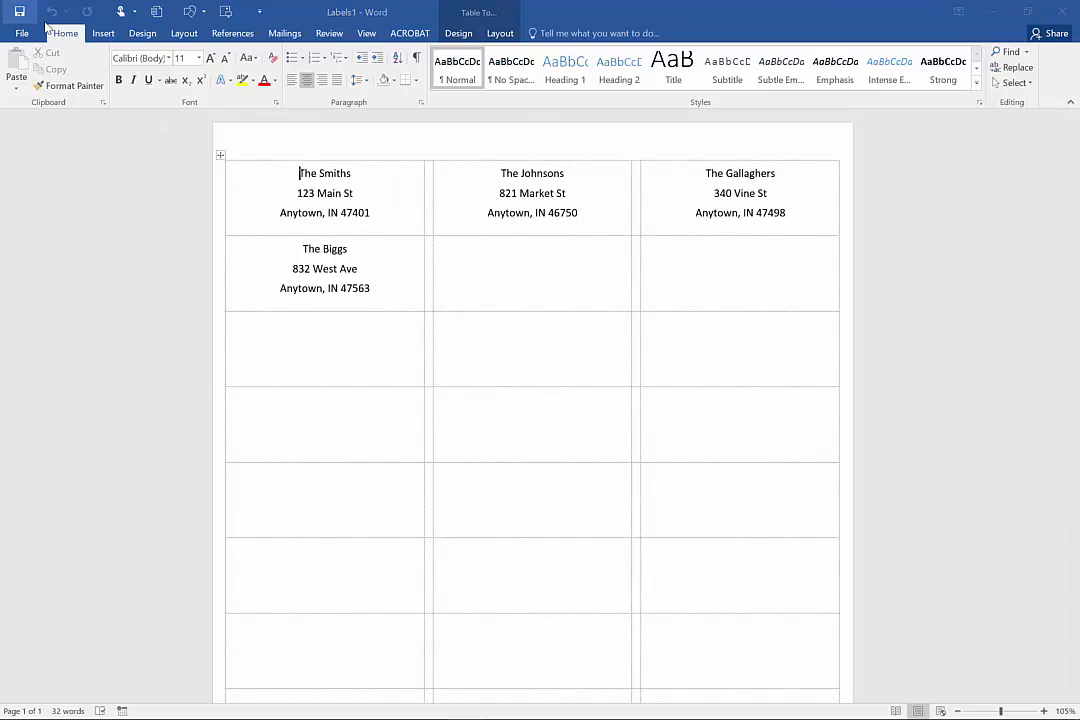
scroll(70, 140, "up", 5)
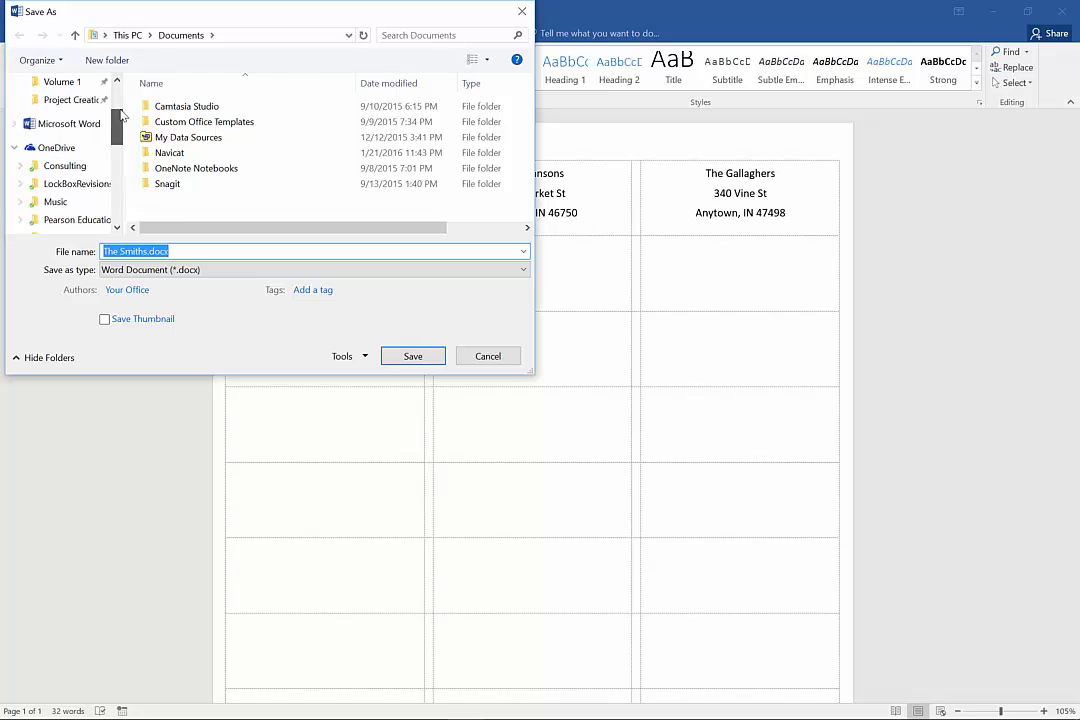
left_click(70, 105)
triple_click(125, 252)
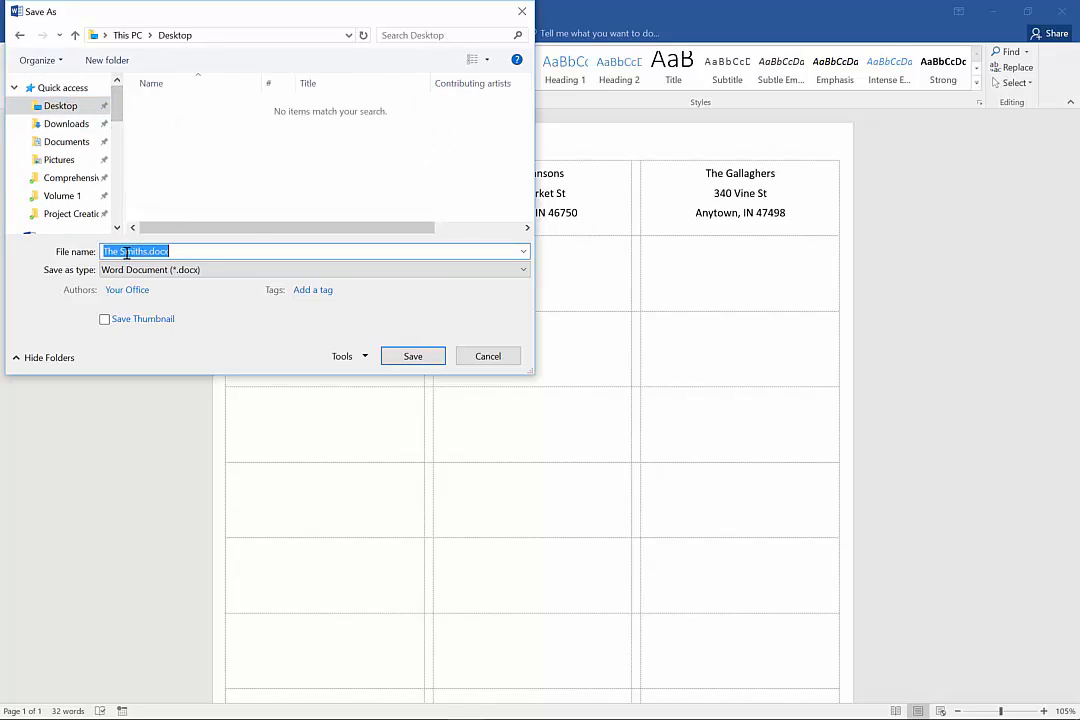
type("Labels")
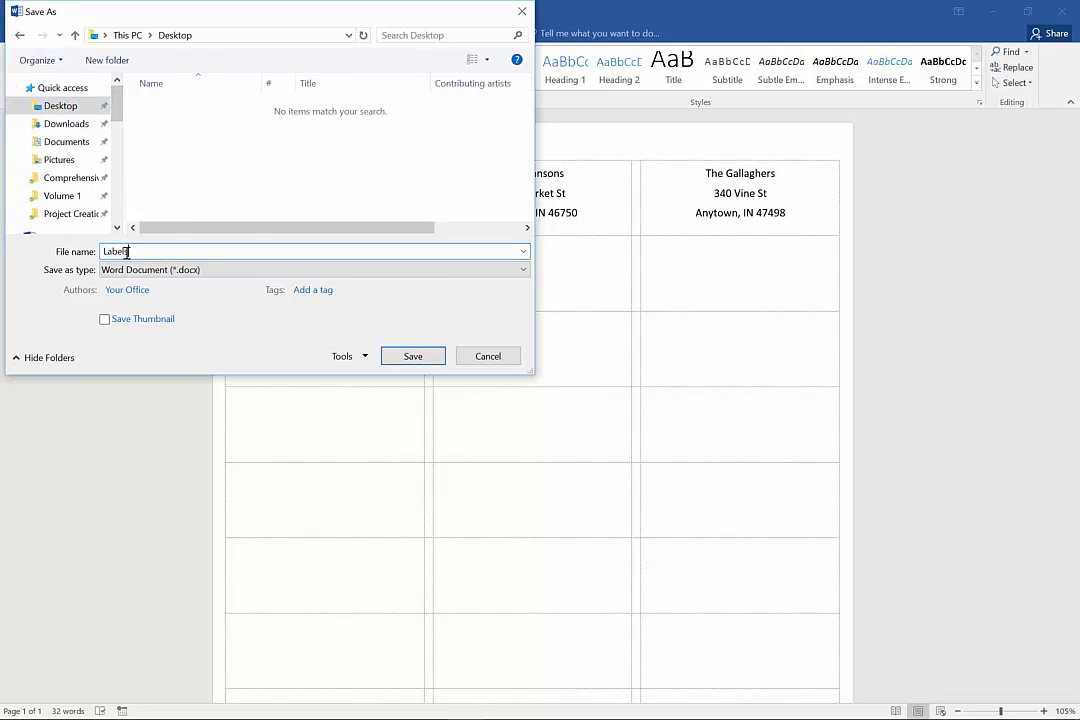
key("Return")
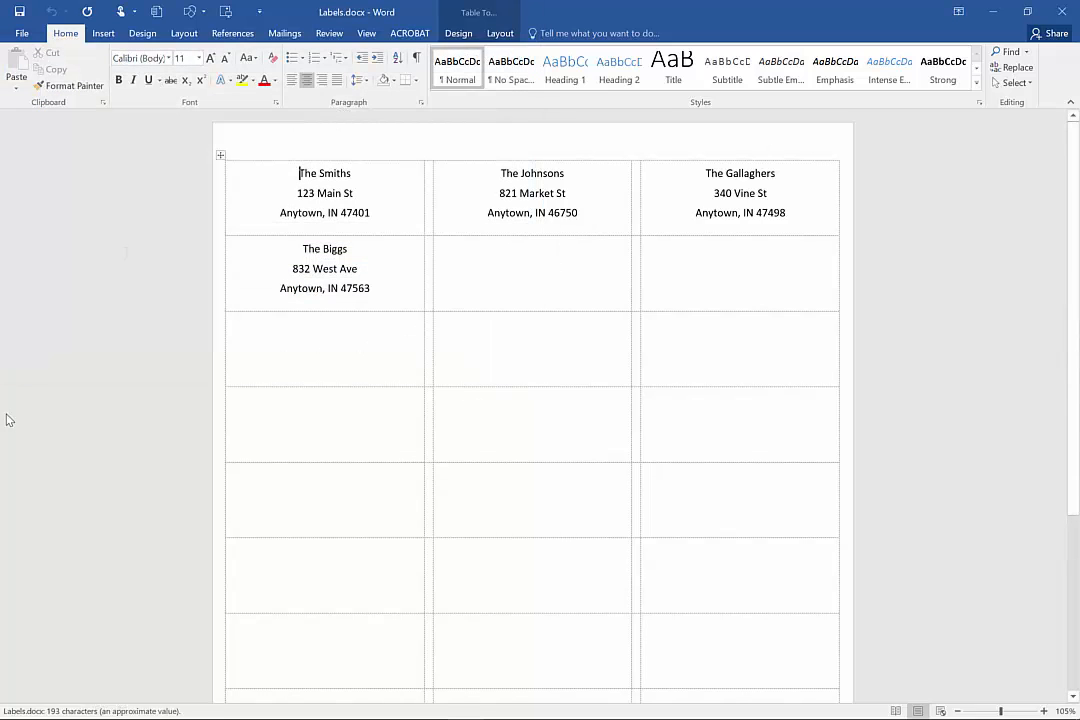